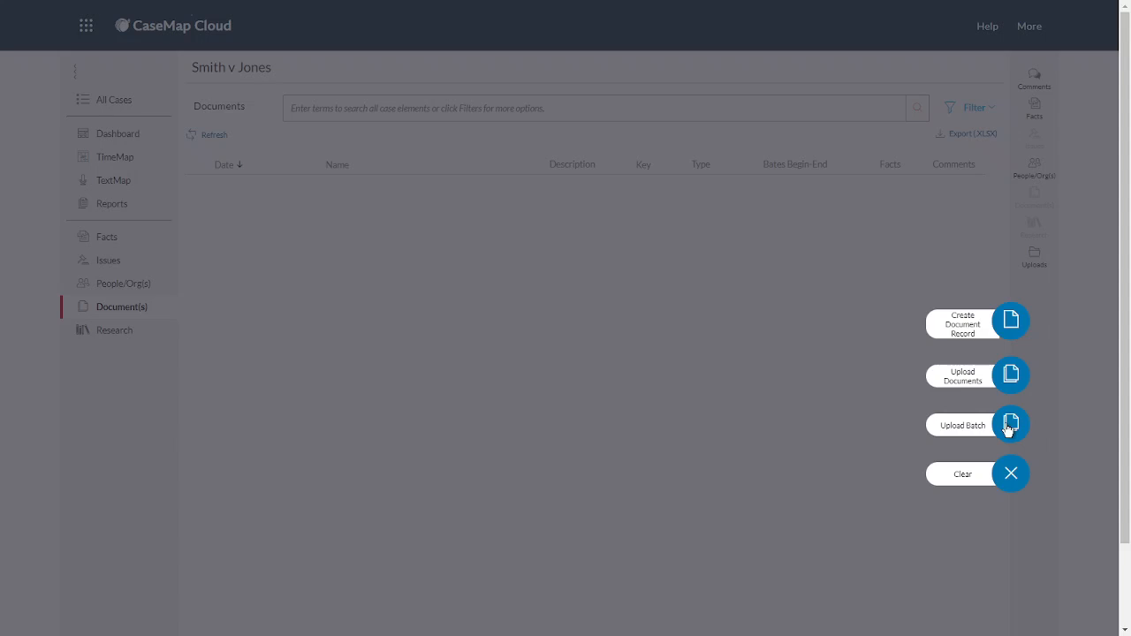
click(1007, 426)
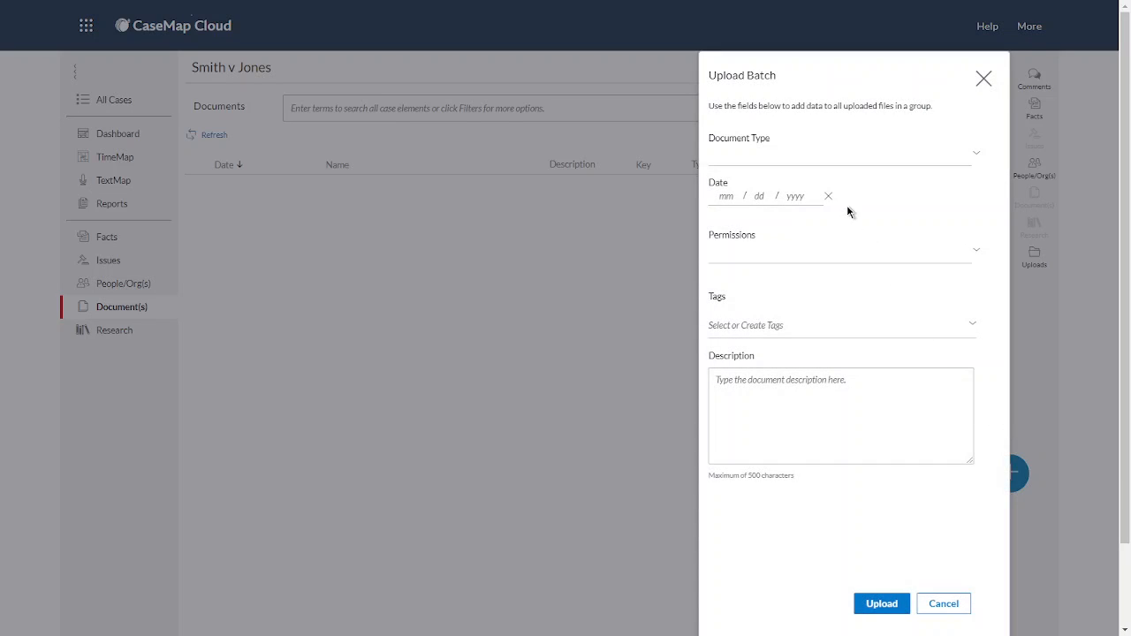
click(810, 163)
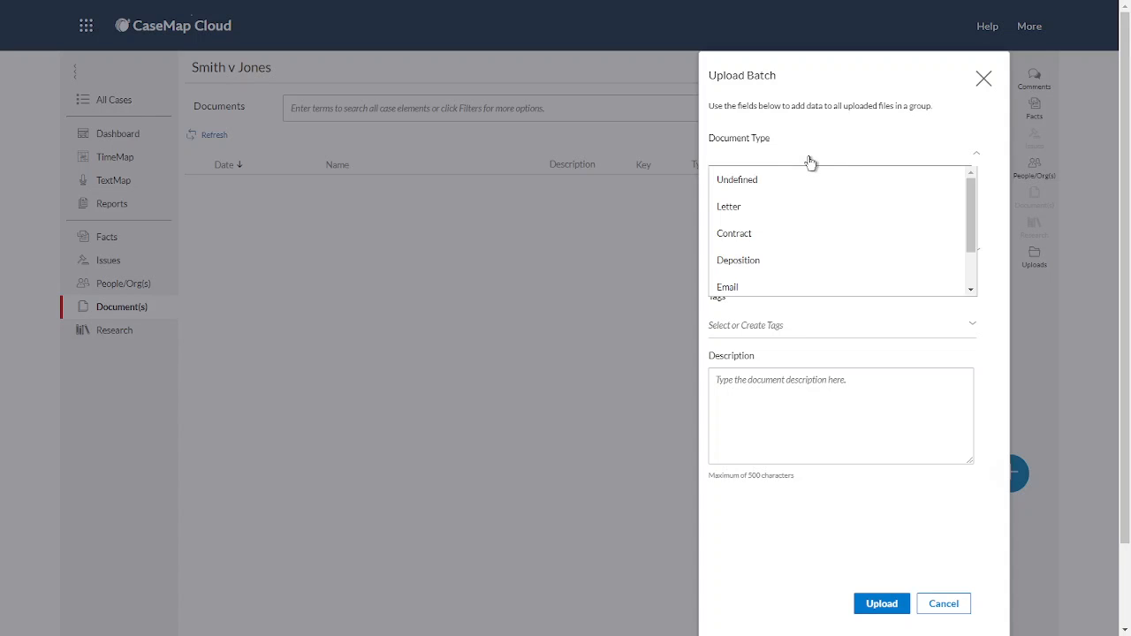
click(737, 219)
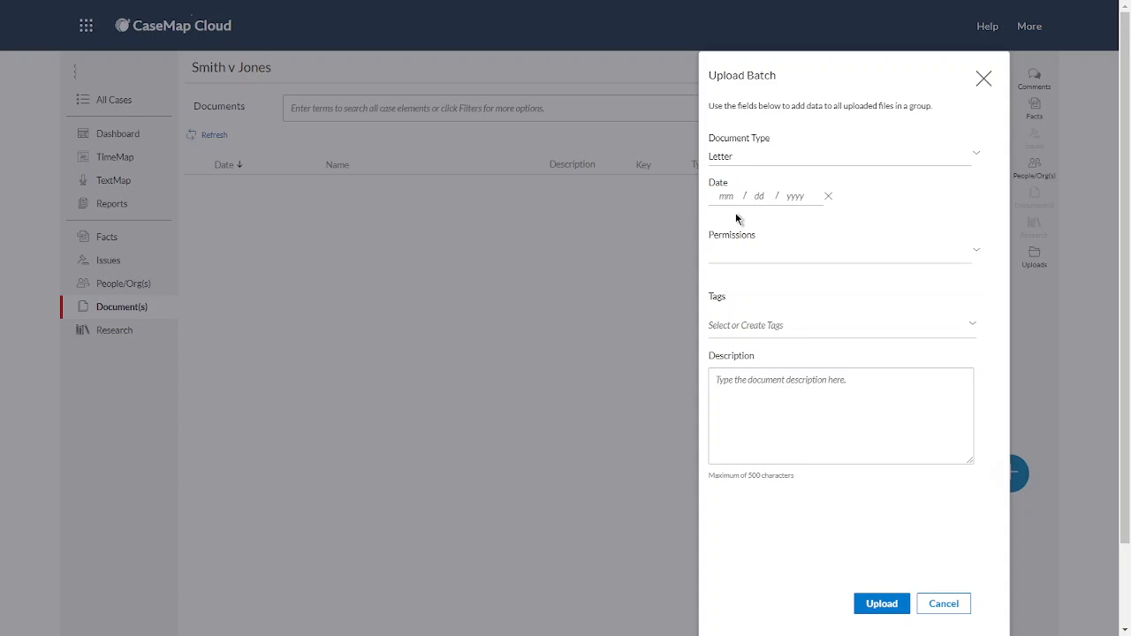
click(724, 196)
click(748, 394)
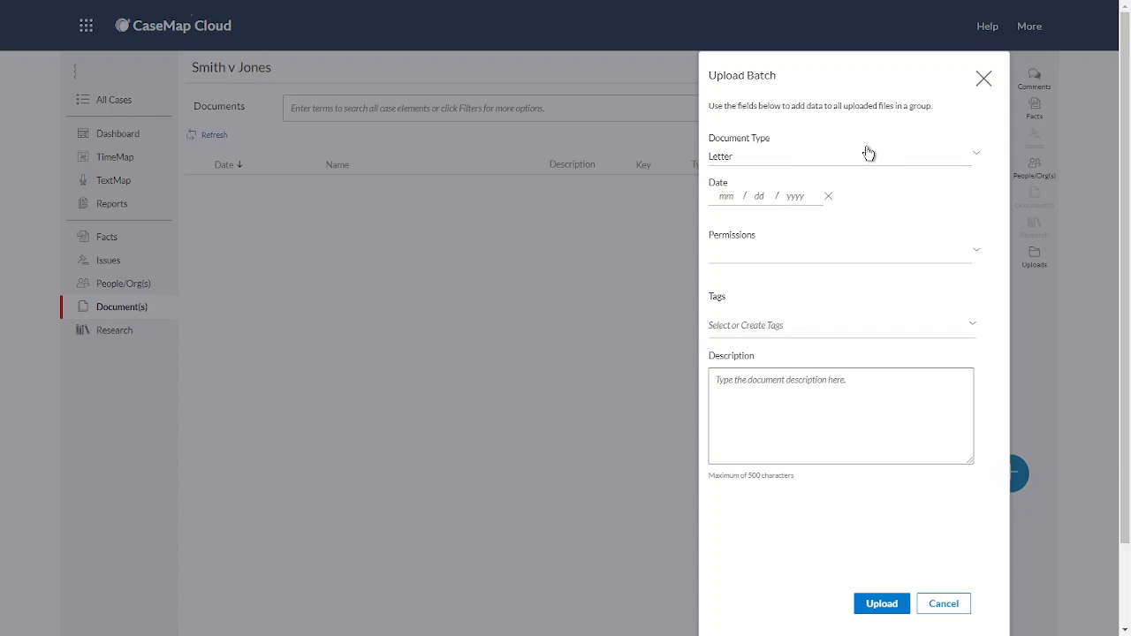
click(944, 605)
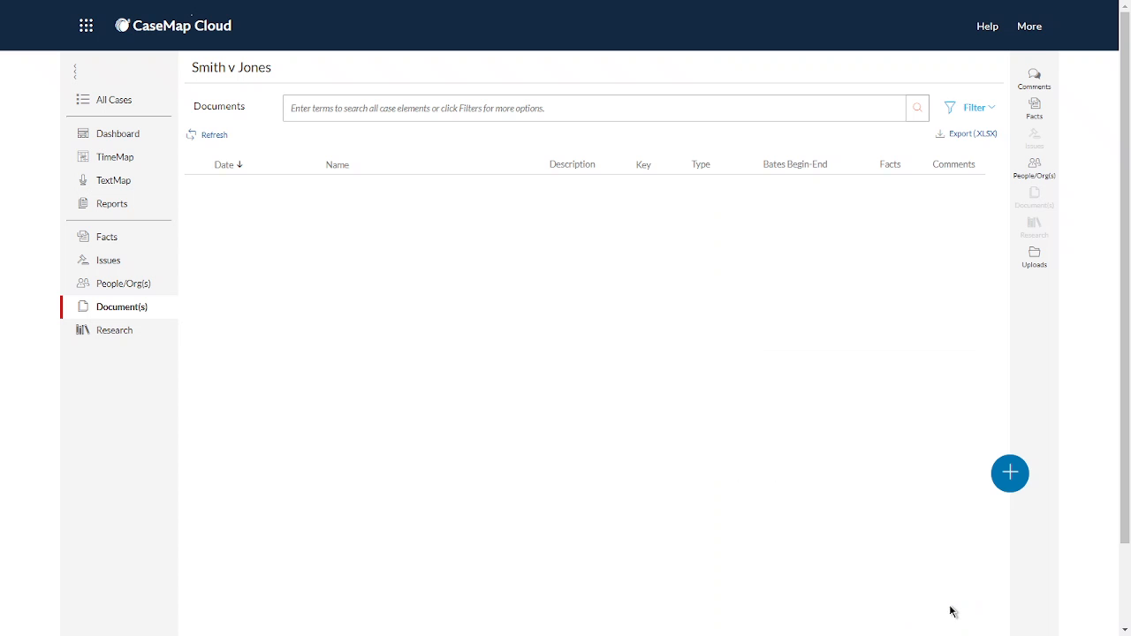
- Start a regular document upload and browse to the case's Evidence > Plantiff folder under Litigation Documents in OneDrive
click(1011, 473)
click(1010, 375)
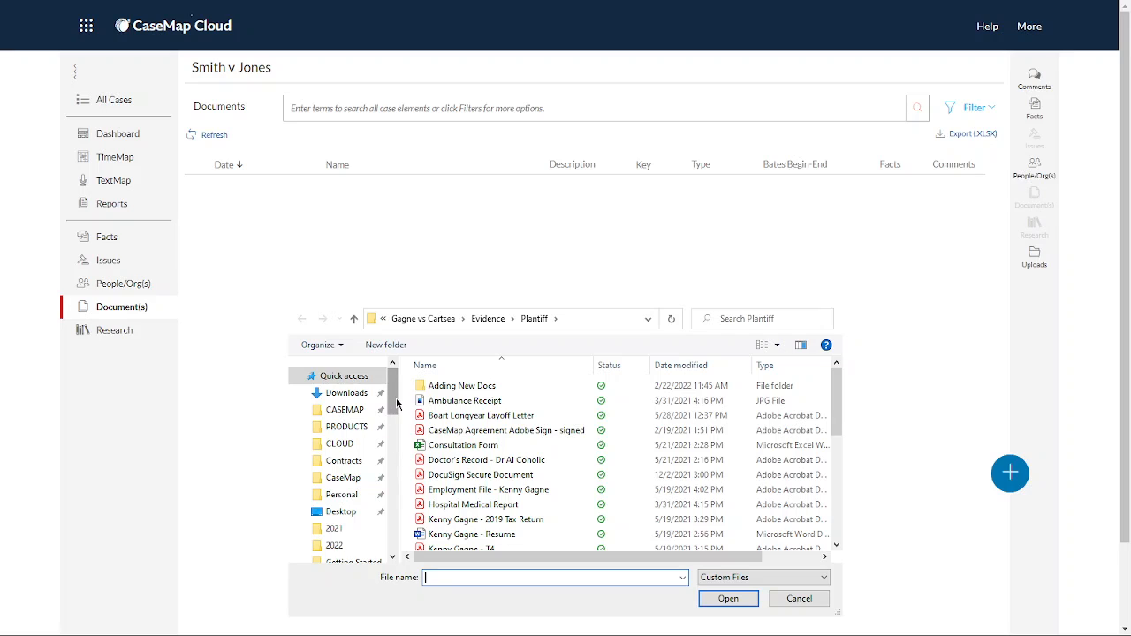
scroll(396, 403, down, 2)
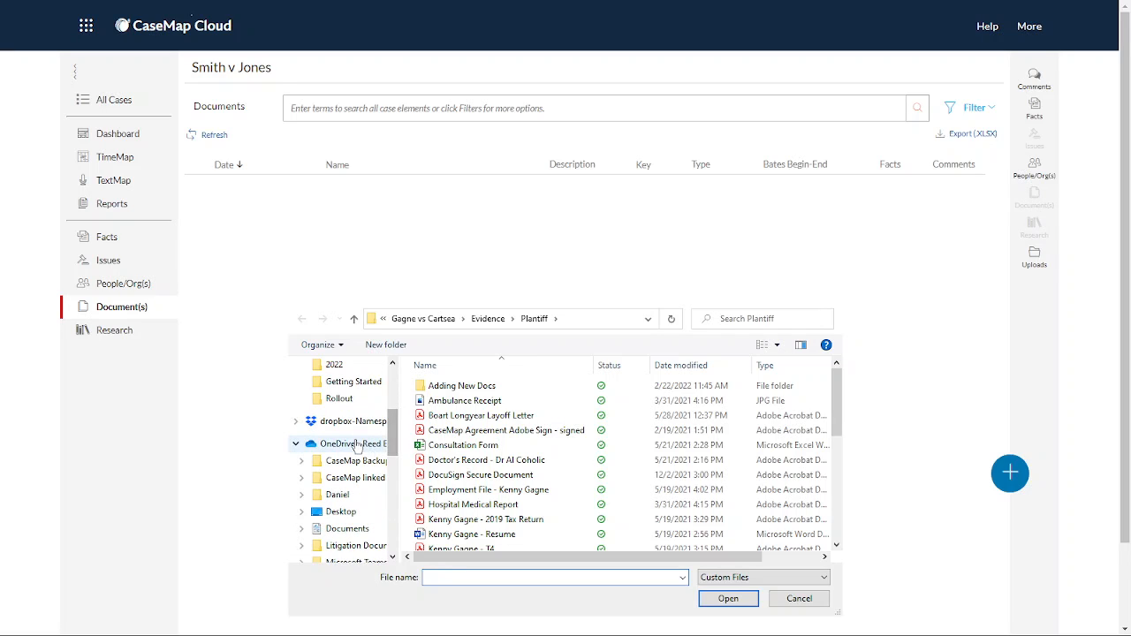
click(353, 444)
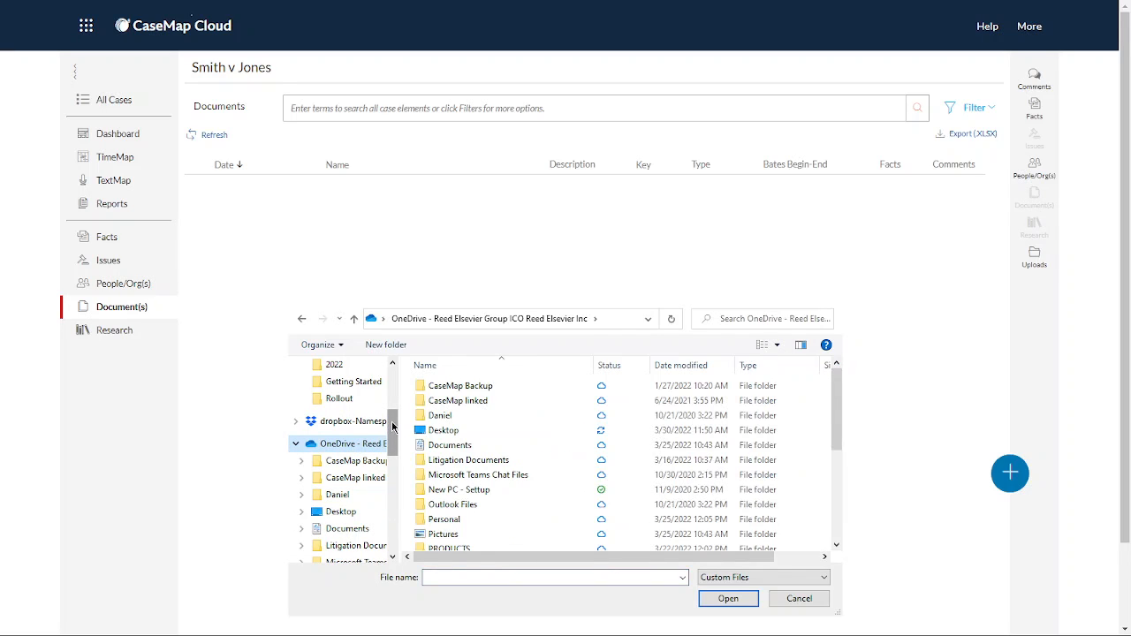
scroll(393, 427, down, 2)
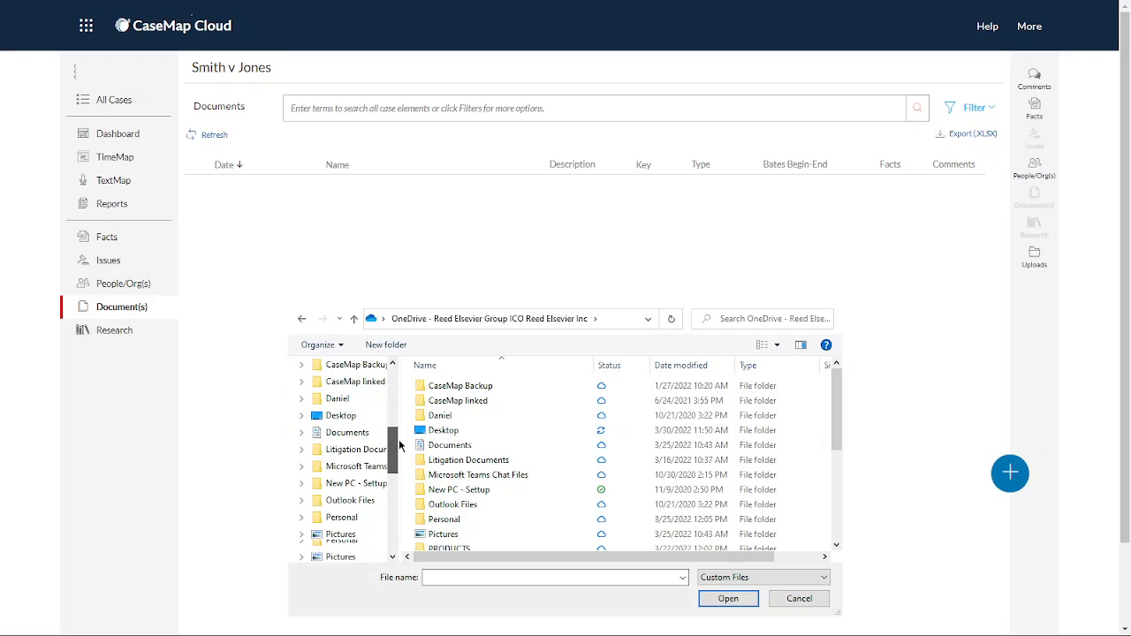
click(365, 452)
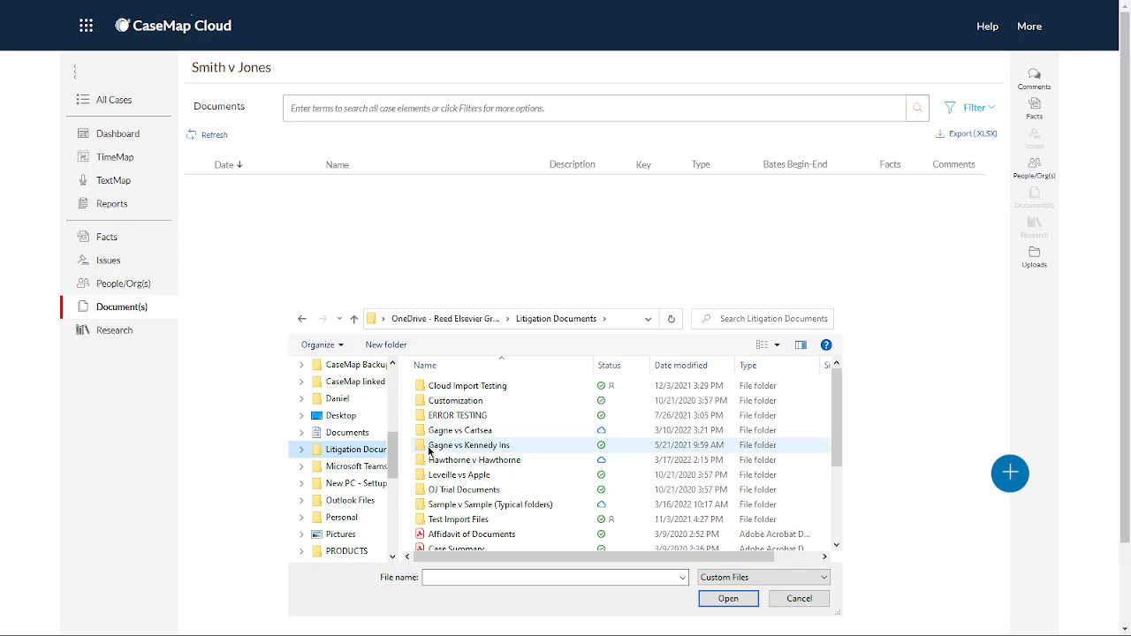
click(464, 431)
double_click(464, 431)
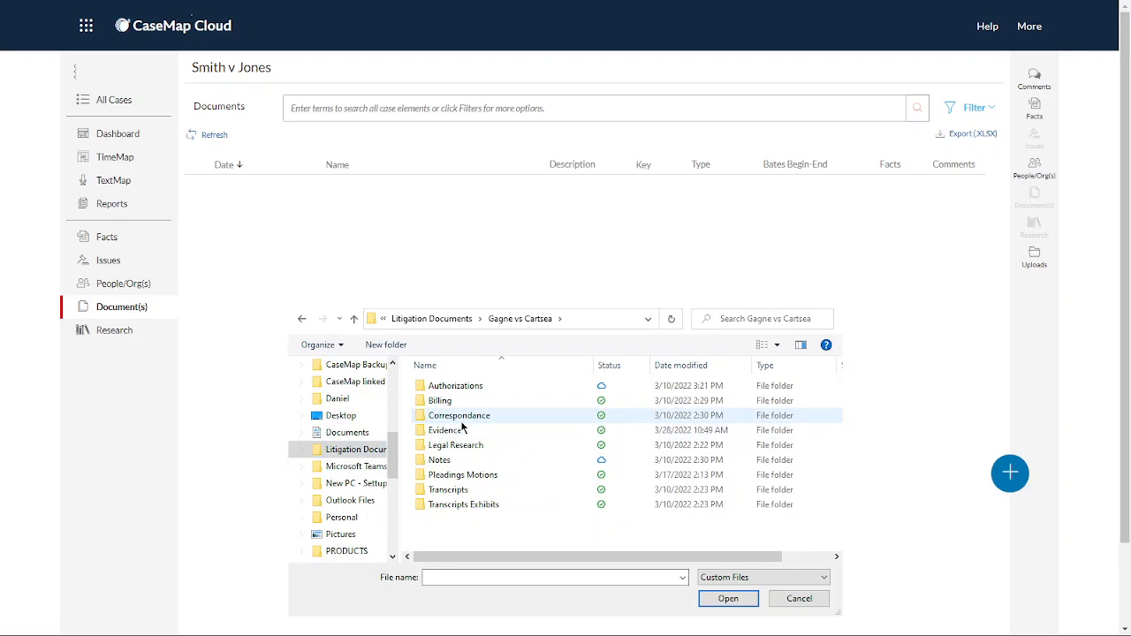
double_click(448, 432)
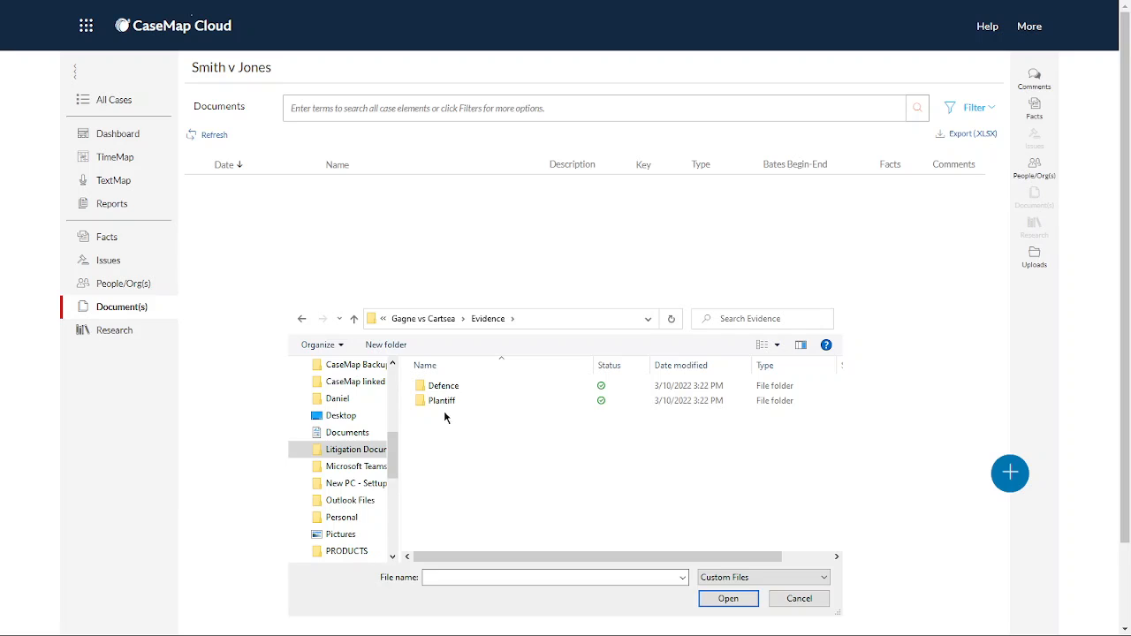
click(446, 402)
double_click(446, 402)
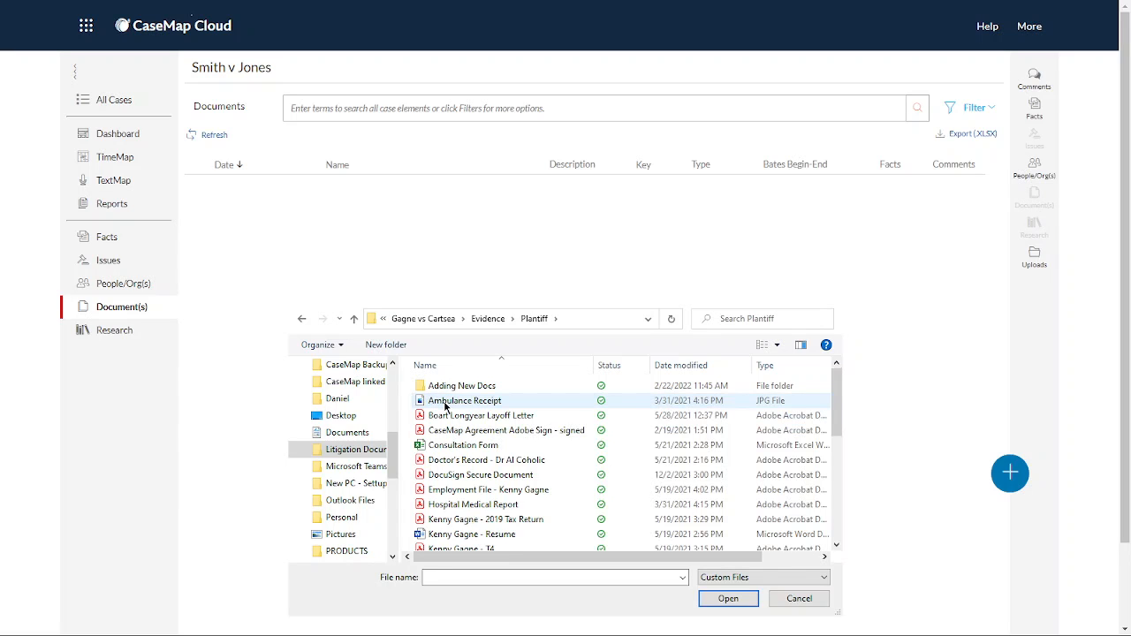
- Upload the Ambulance Receipt and Boart Longyear Layoff Letter files to the case
click(446, 403)
ctrl+click(447, 421)
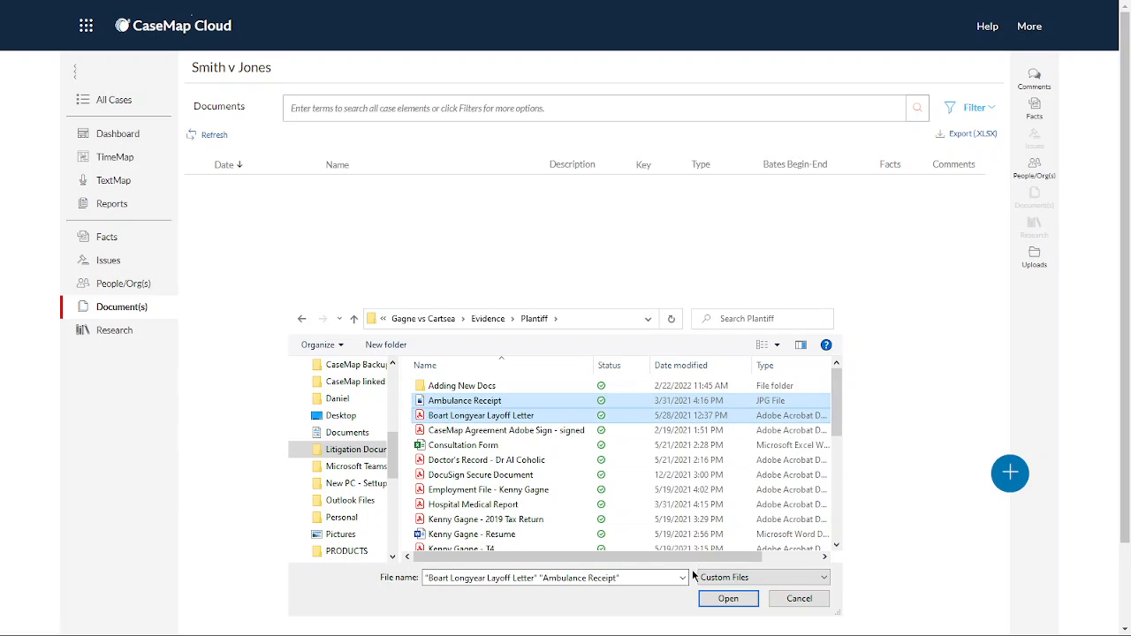
click(728, 599)
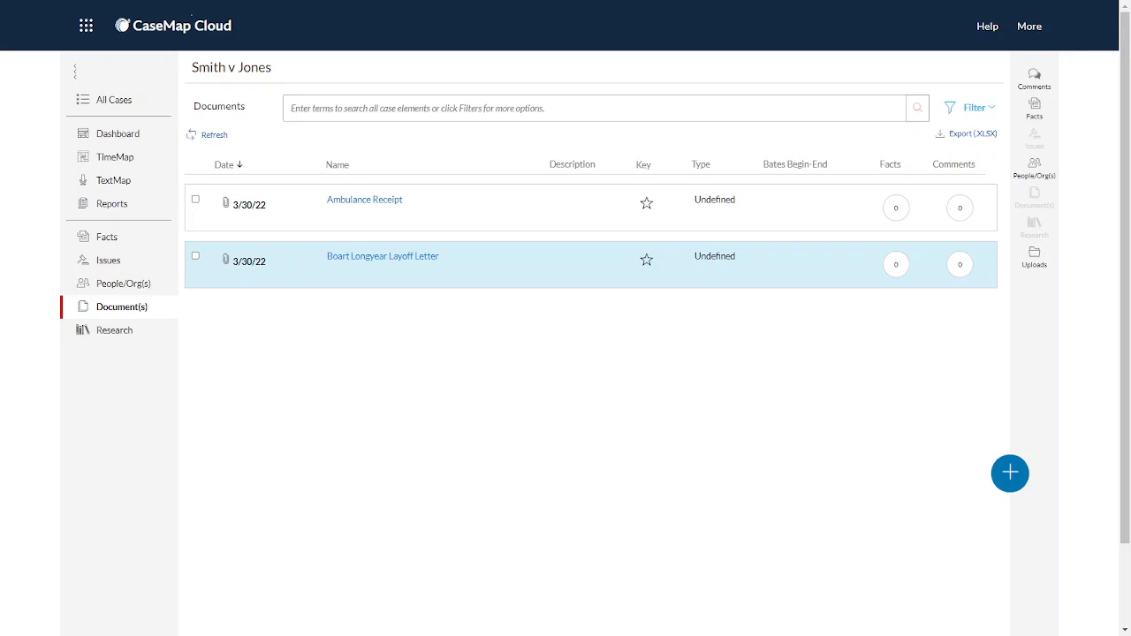
- Open the Boart Longyear Layoff Letter and make a fact with entity finding from the addressee block through the start of the first paragraph
click(356, 260)
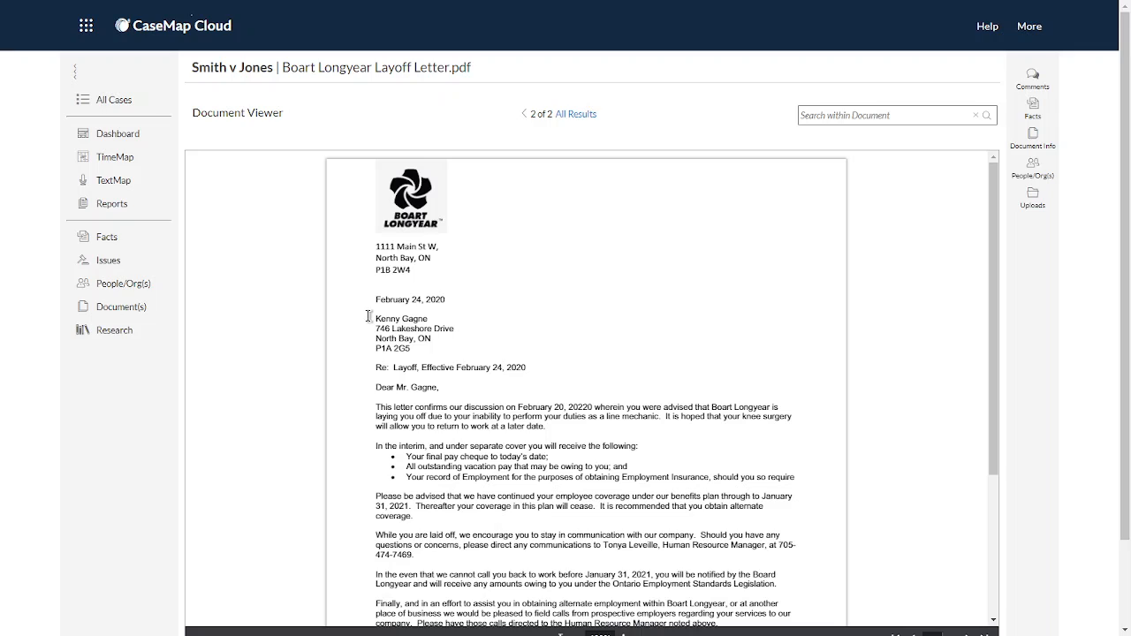
drag(378, 321, 554, 423)
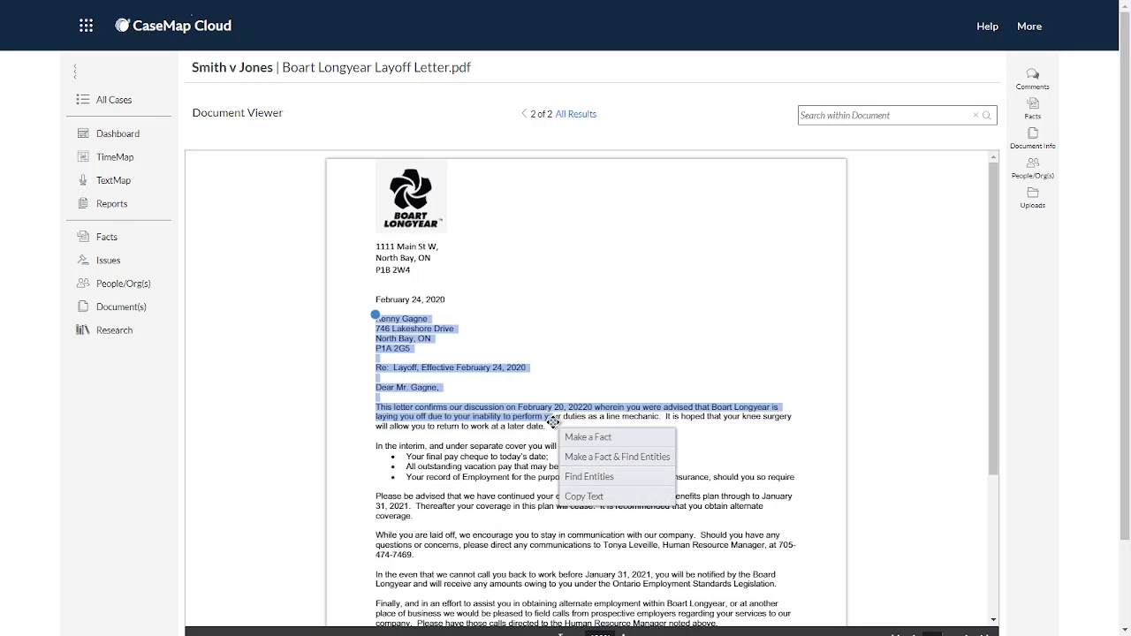
click(586, 464)
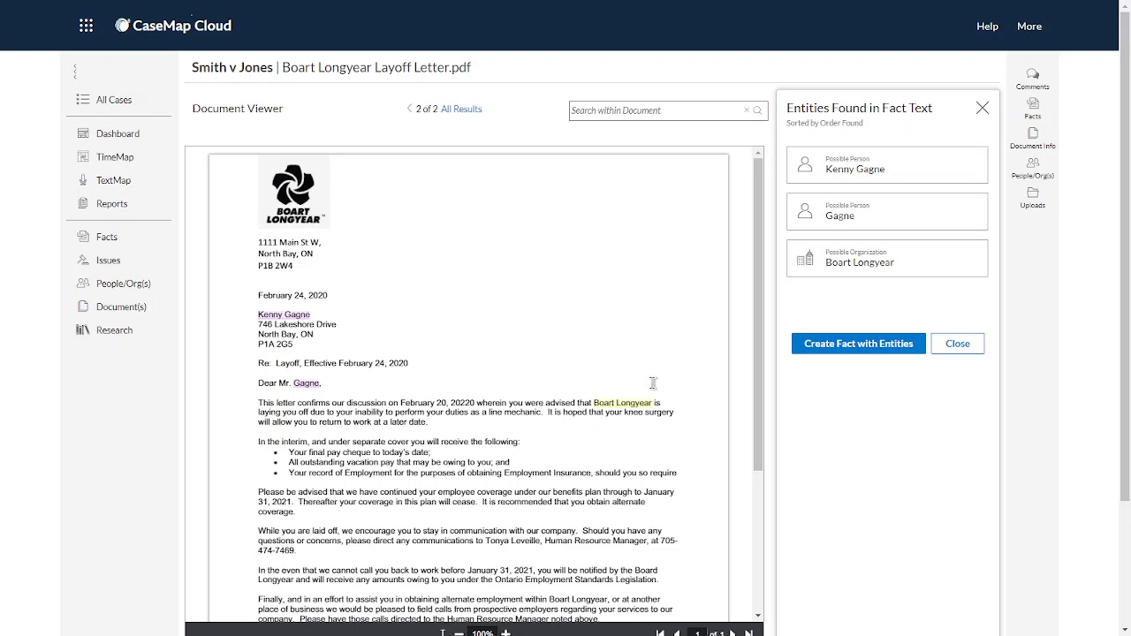
- Add the addressee's full name as a new person and Boart Longyear as a new organization from the found entities
click(857, 170)
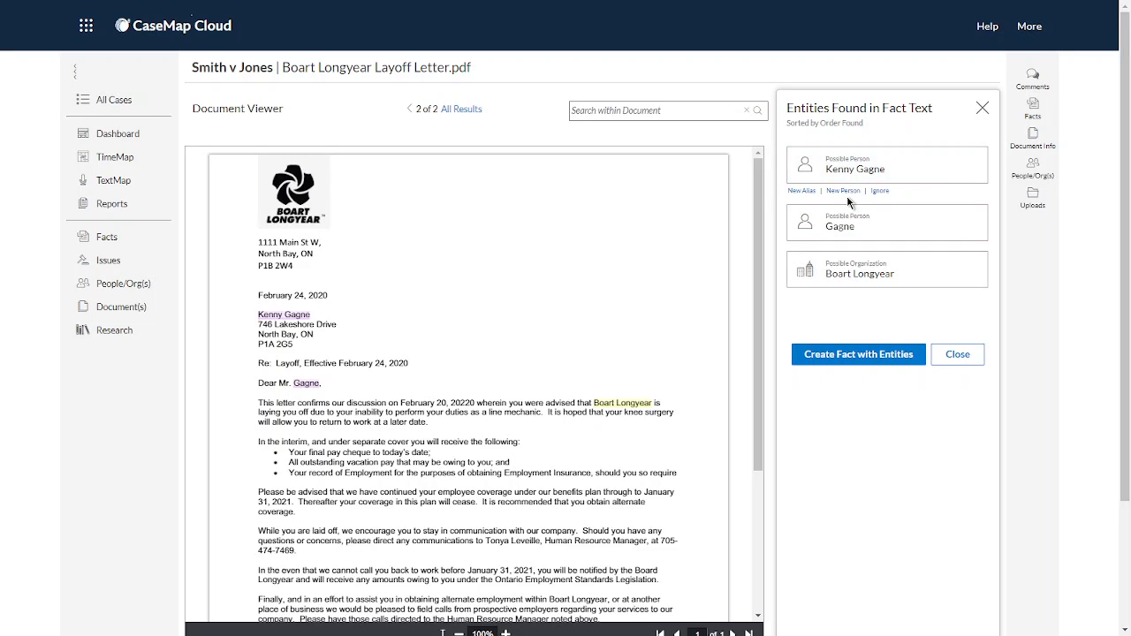
click(845, 192)
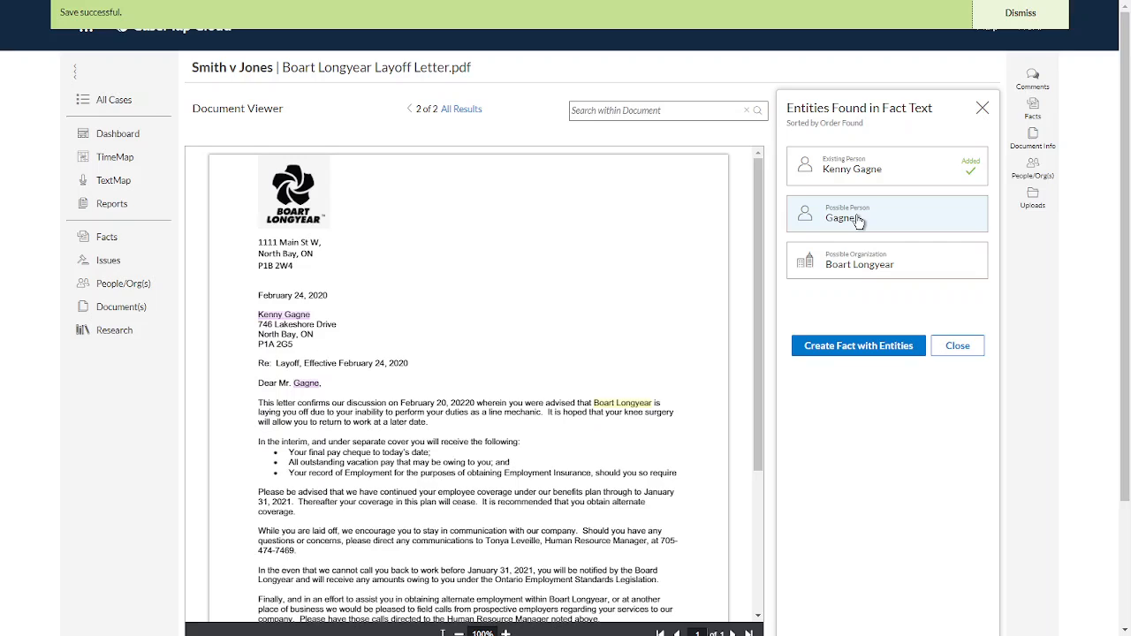
click(858, 222)
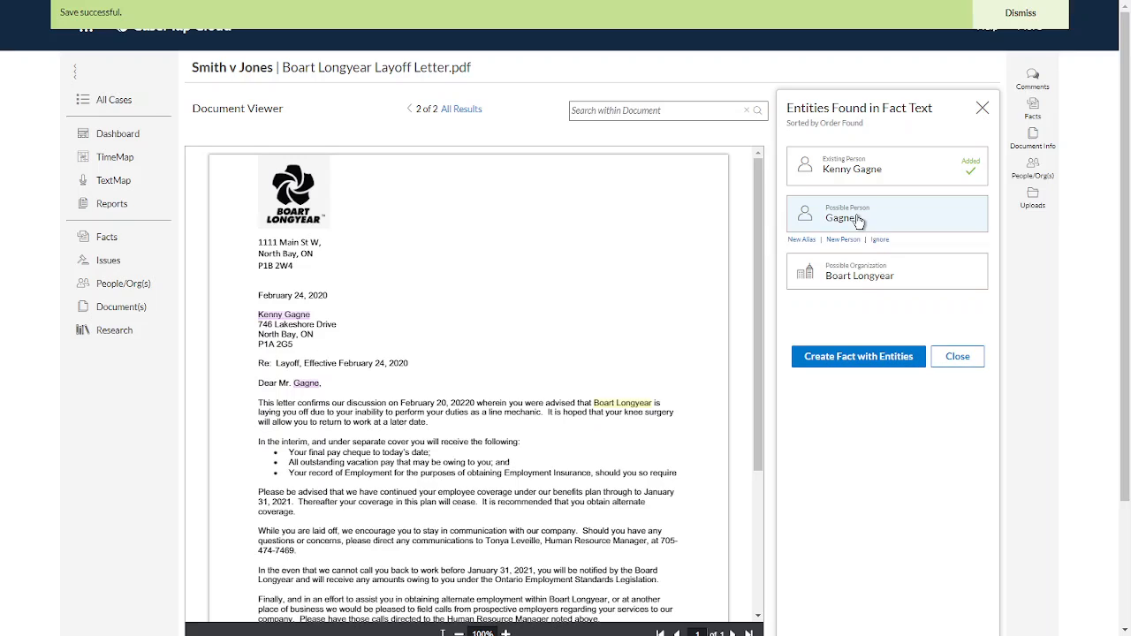
click(801, 240)
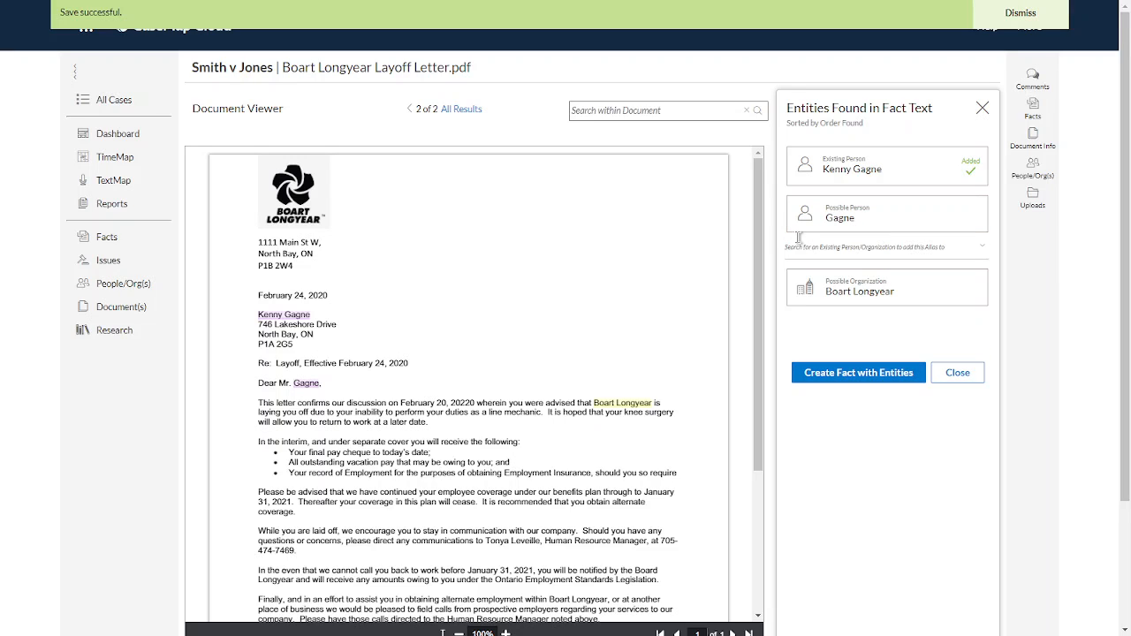
click(903, 302)
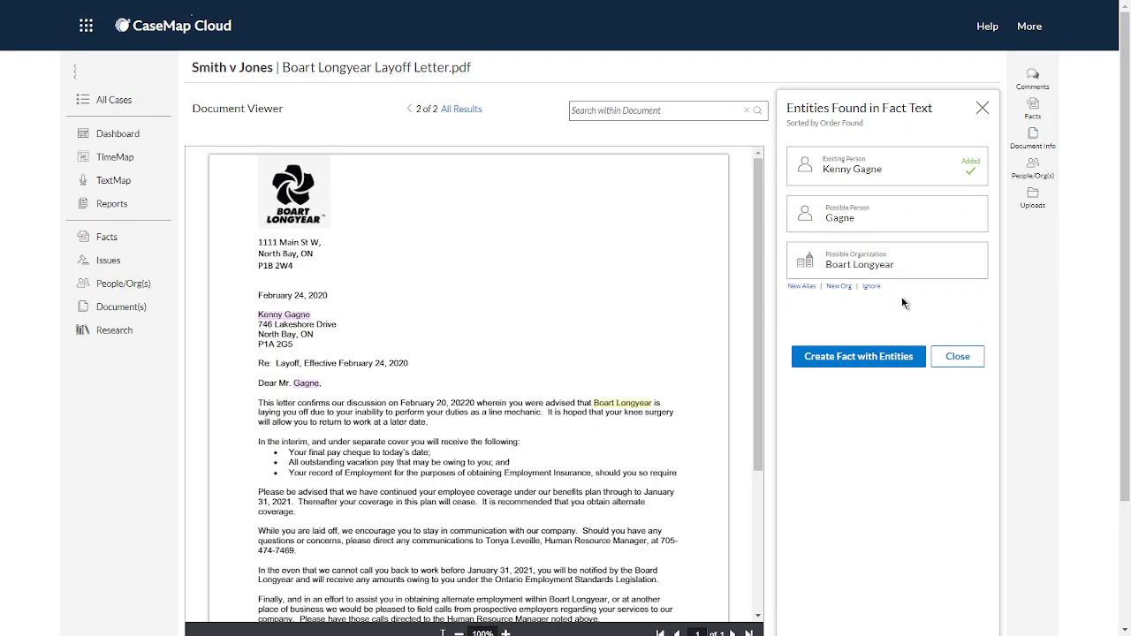
click(840, 287)
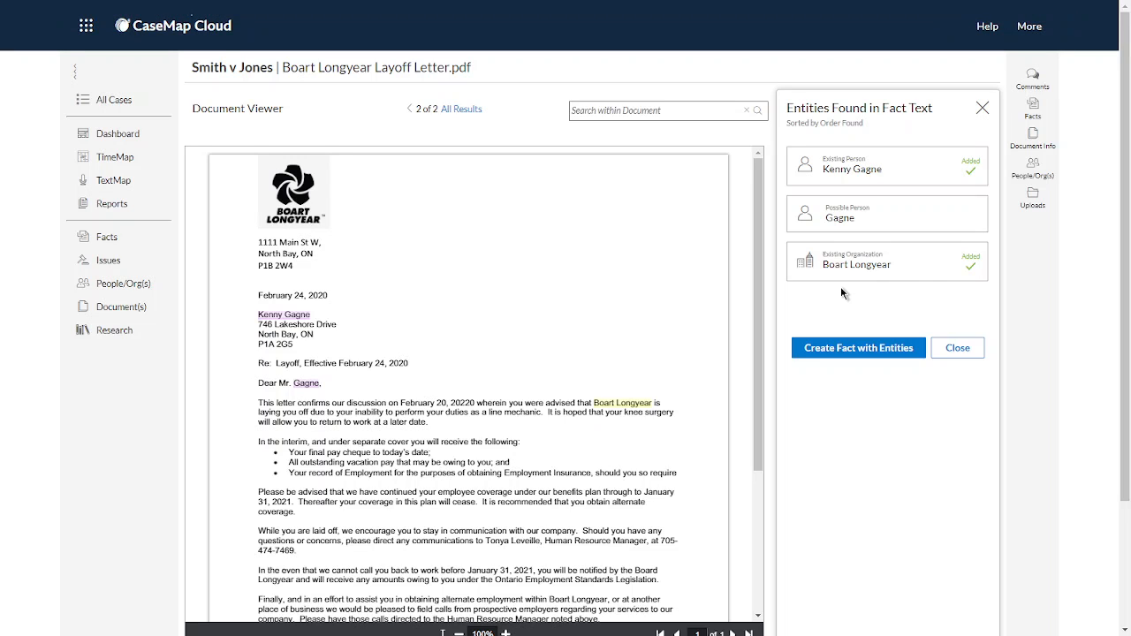
- Create the fact with the added entities and enter "aldskjfa;ldkfj" as its notes
click(852, 347)
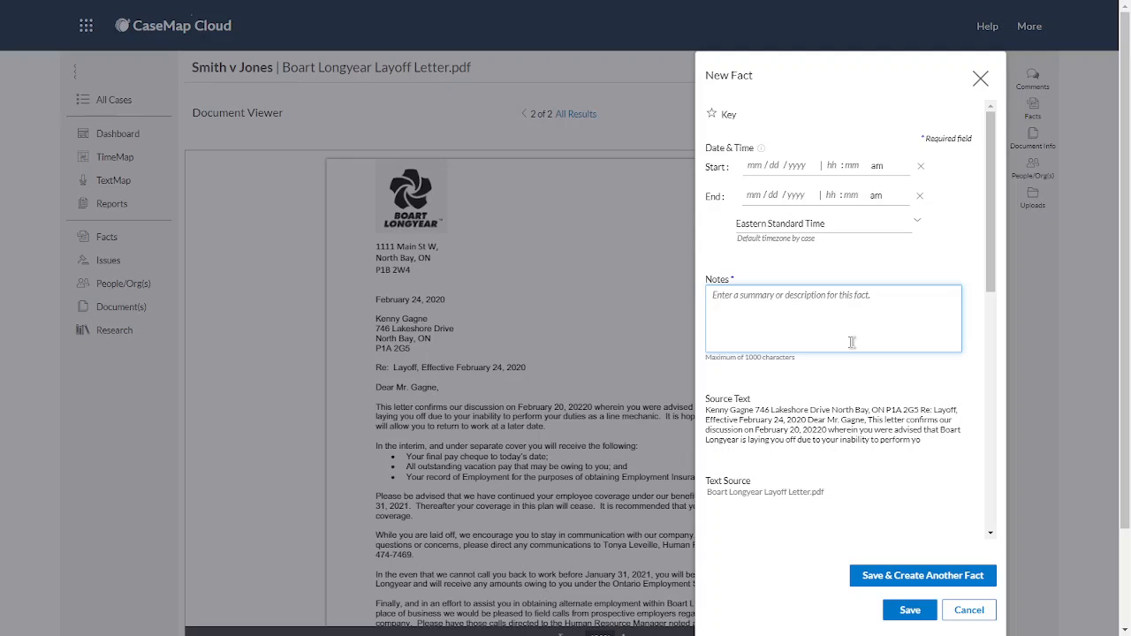
click(752, 166)
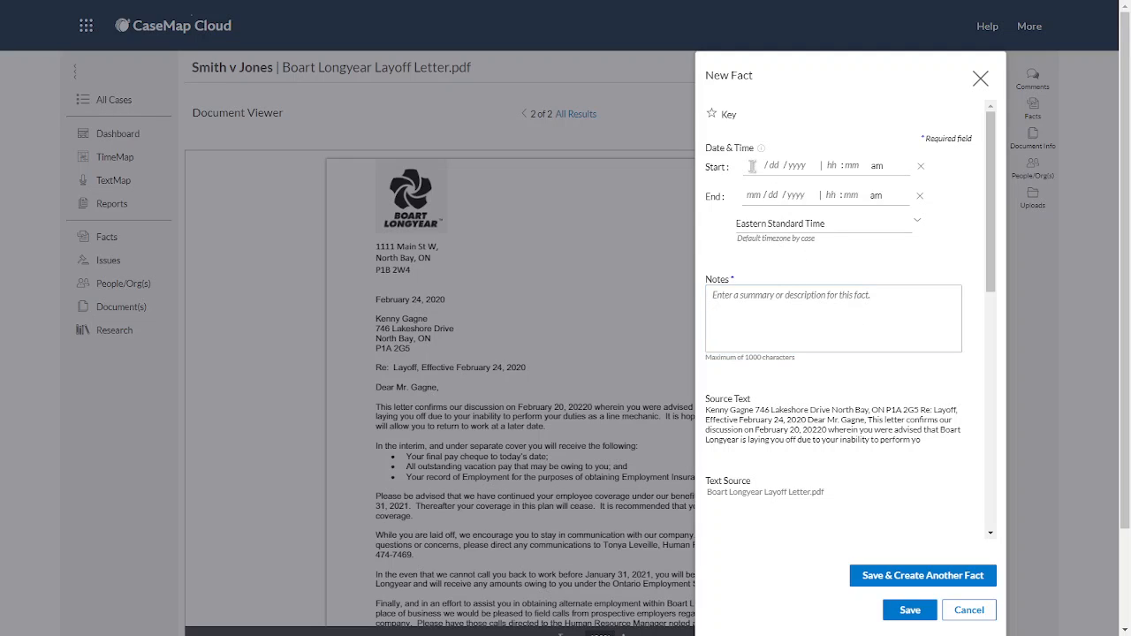
click(744, 304)
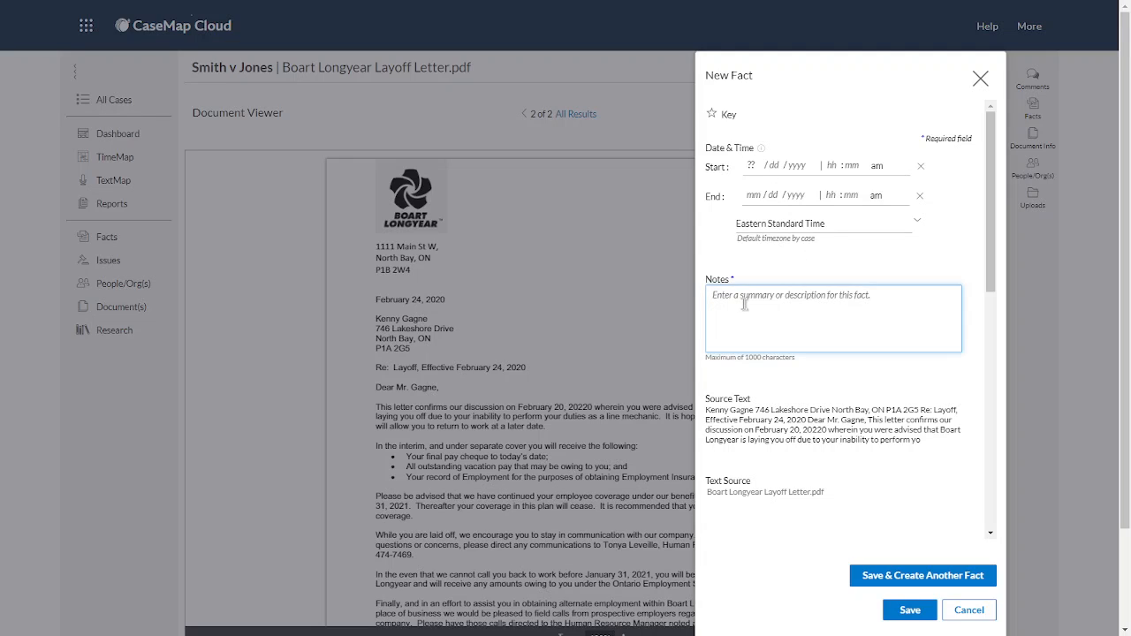
text(aldskjfa;ldkfj)
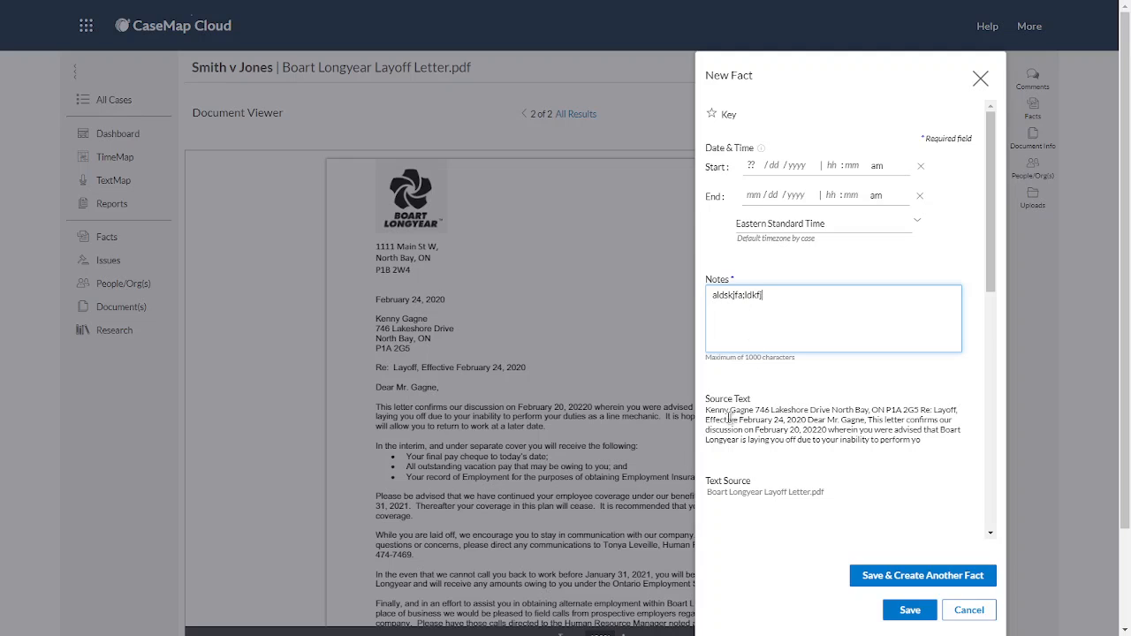
- Connect the new fact to the Negligence issue
scroll(756, 439, down, 3)
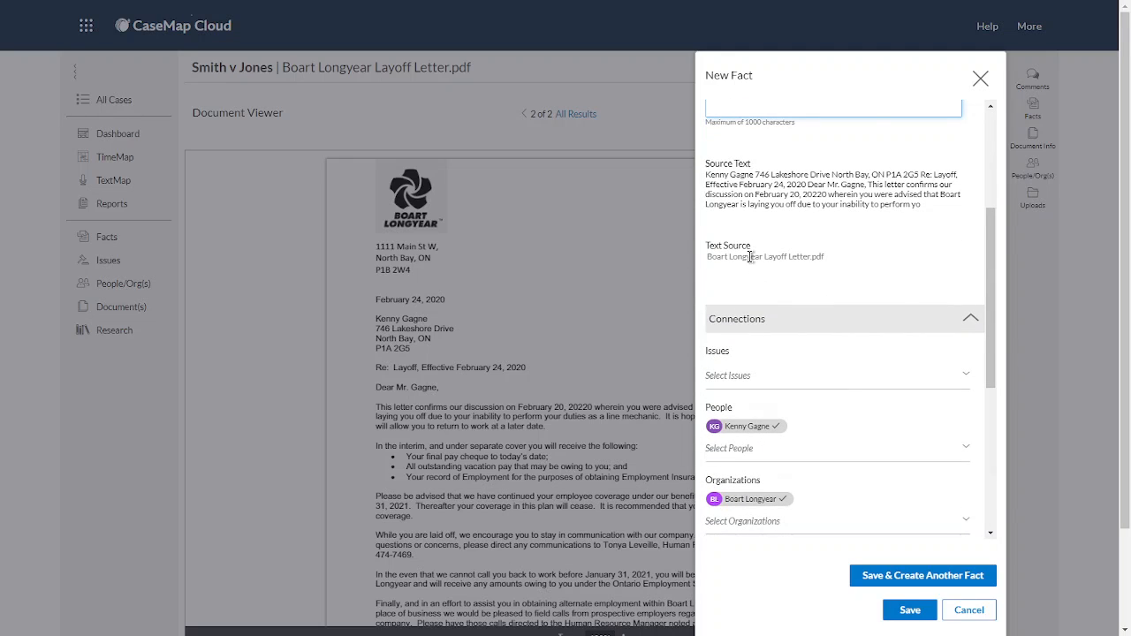
scroll(749, 260, down, 3)
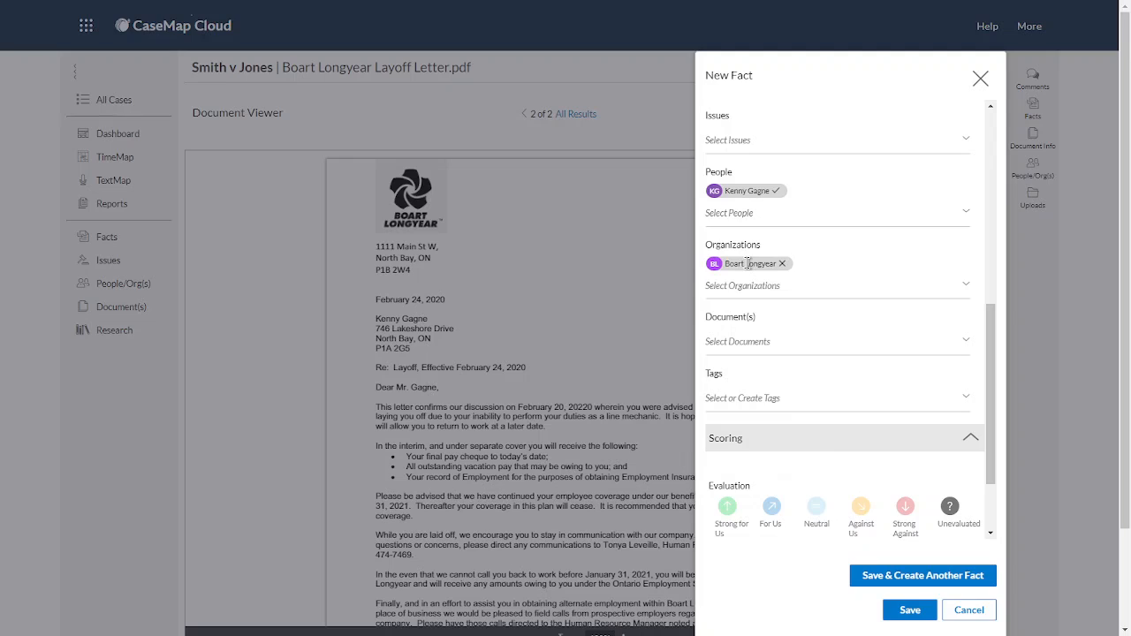
drag(989, 327, 986, 312)
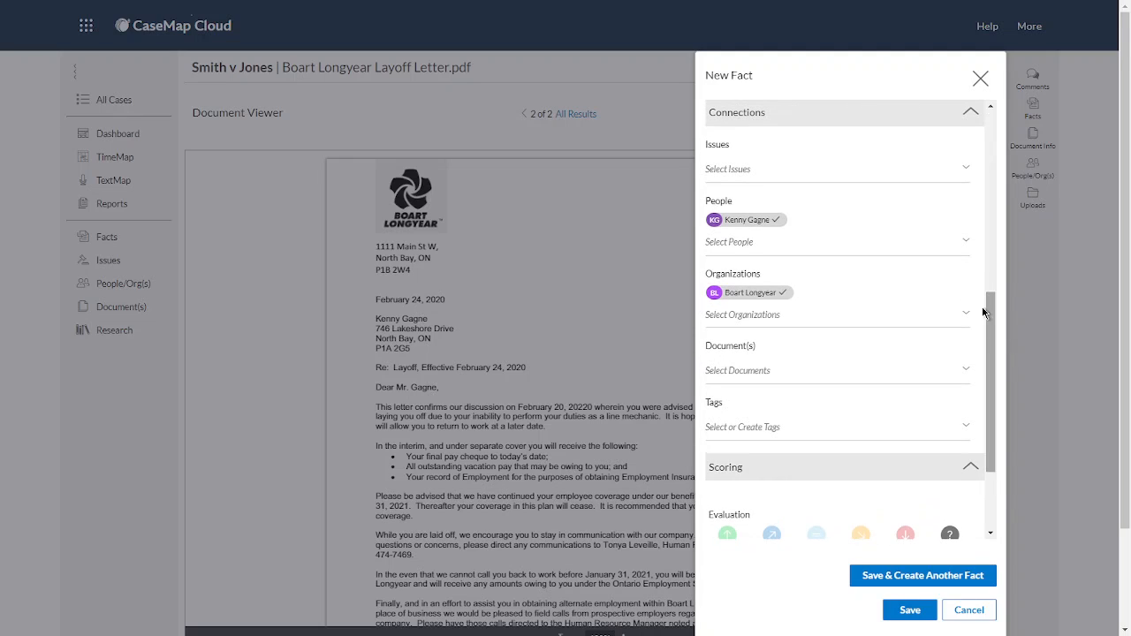
click(734, 170)
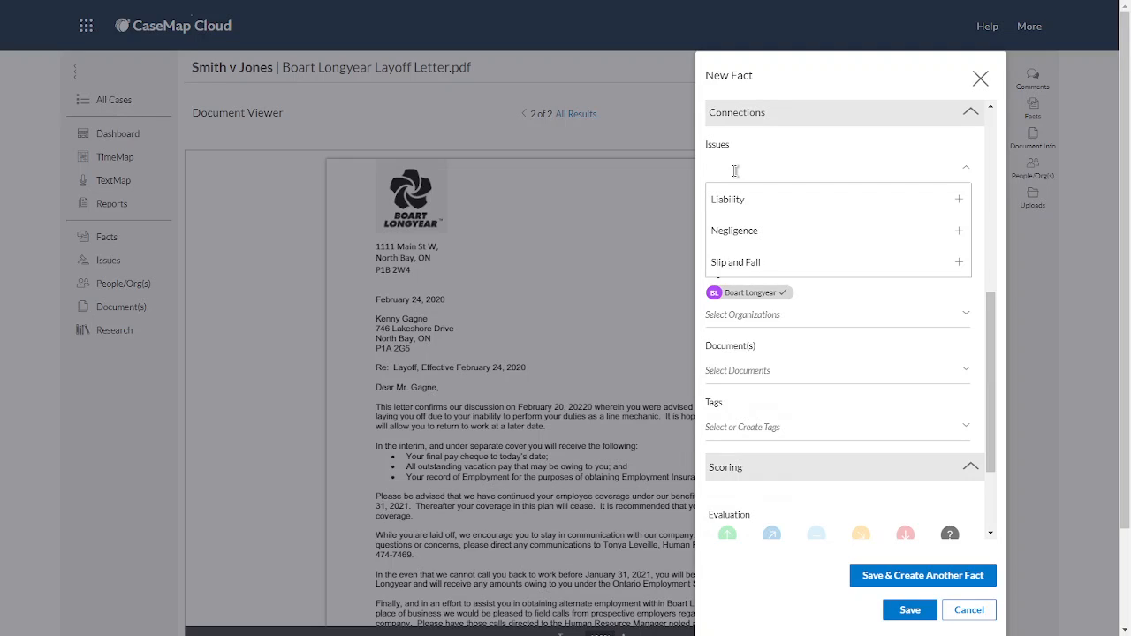
click(731, 230)
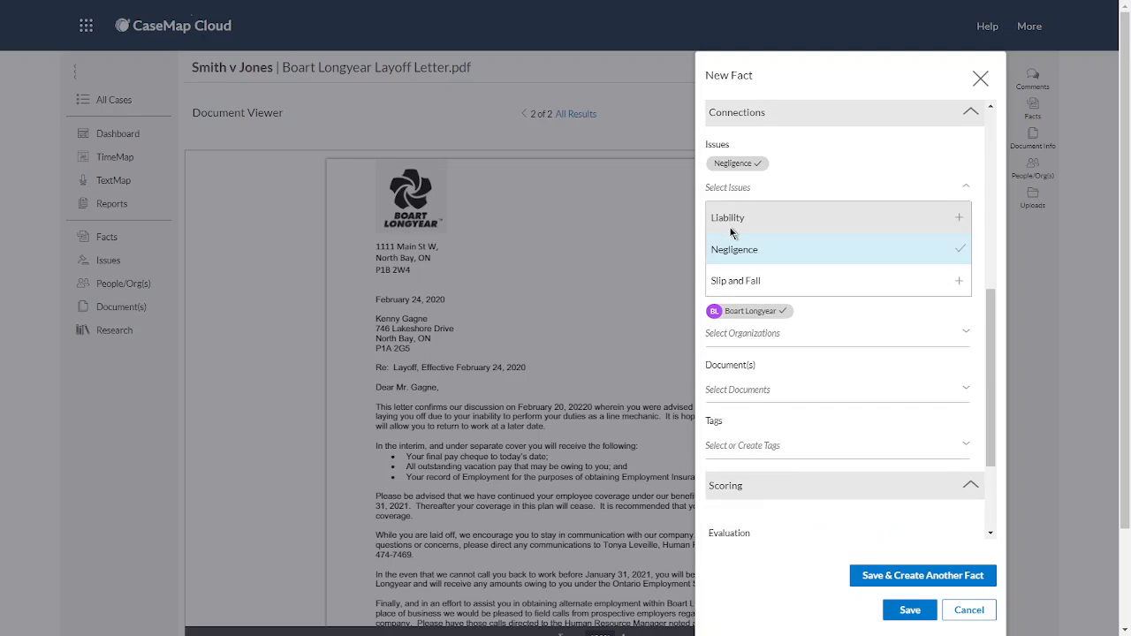
click(970, 189)
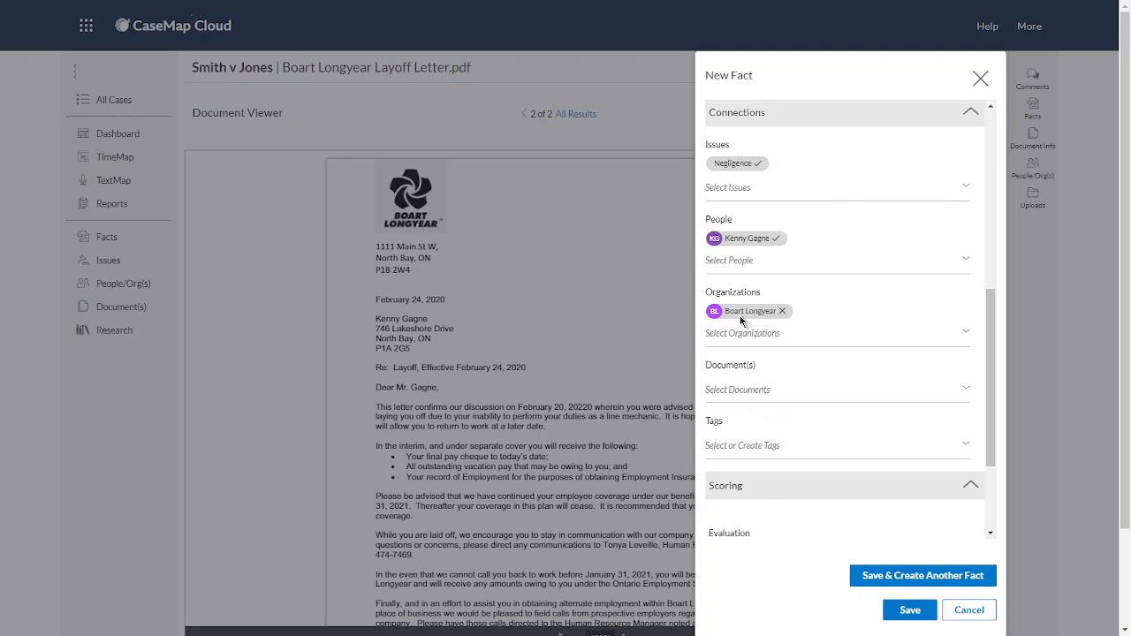
scroll(743, 292, down, 2)
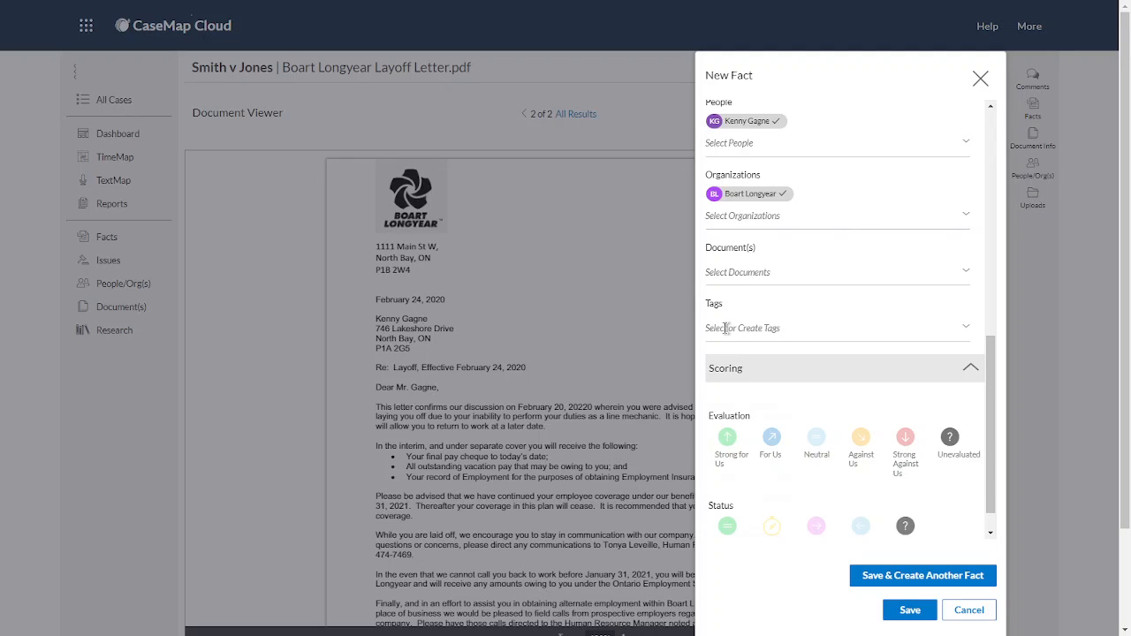
- Score the new fact with the evaluation Strong for Us and the status Undisputed, and save it
scroll(725, 328, down, 1)
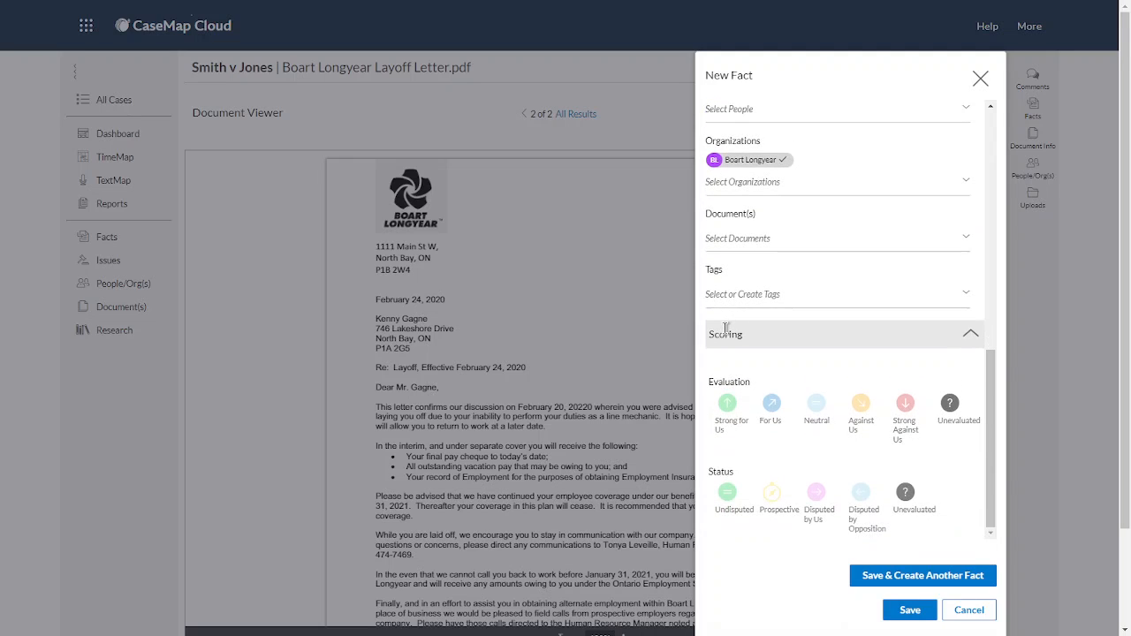
click(726, 409)
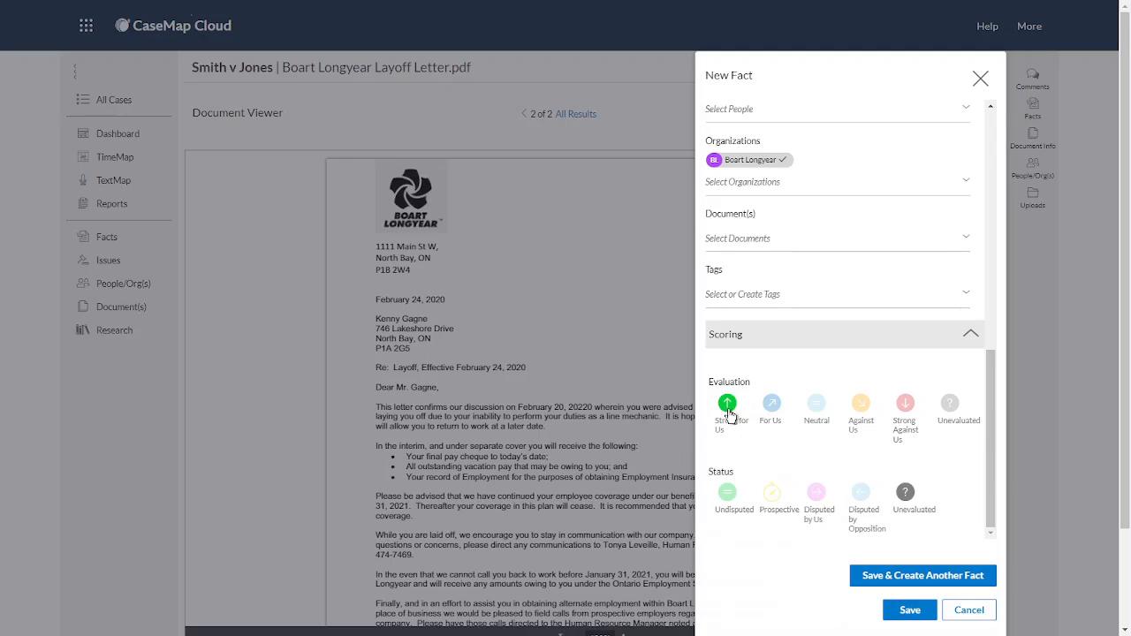
click(726, 495)
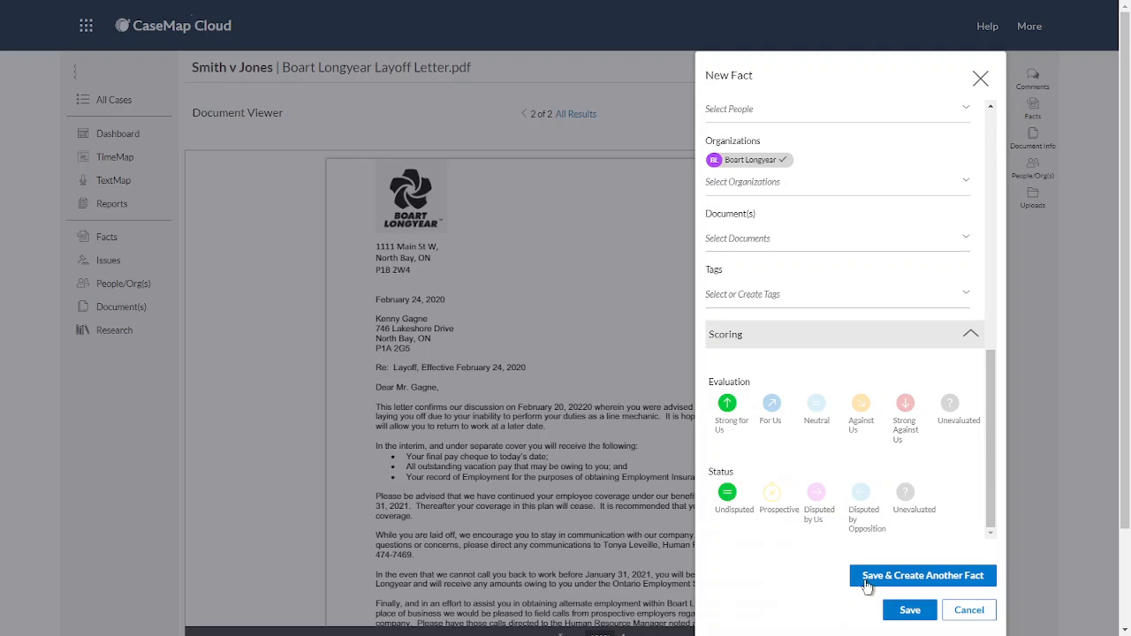
click(900, 612)
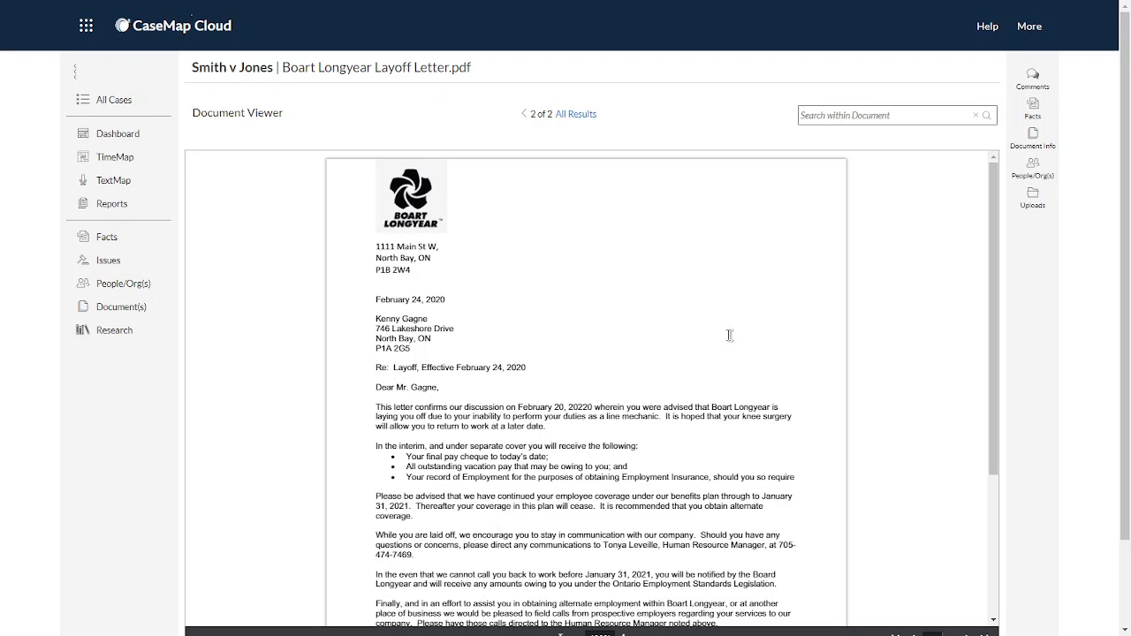
- Show the facts linked to the layoff letter and select the Negligence fact to highlight its source text in the document
click(1033, 107)
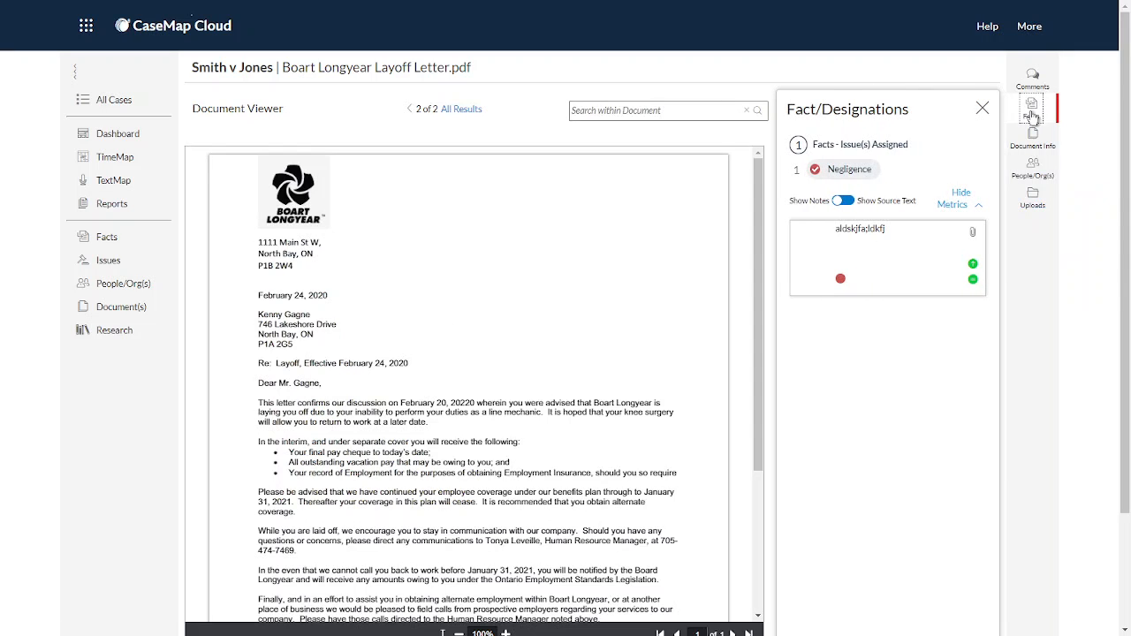
click(881, 239)
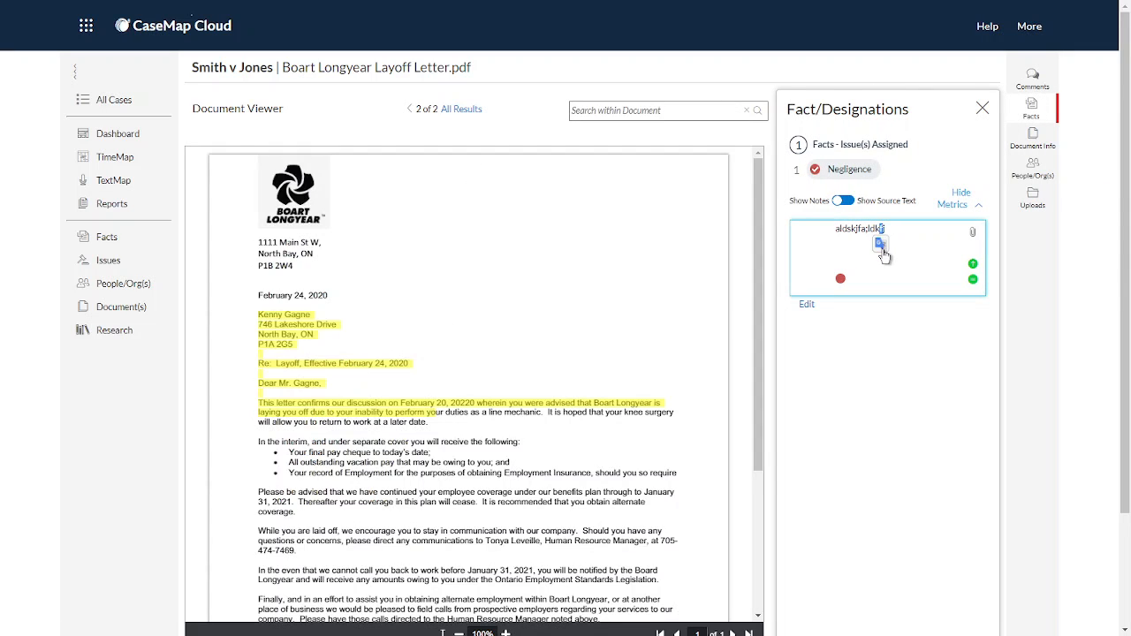